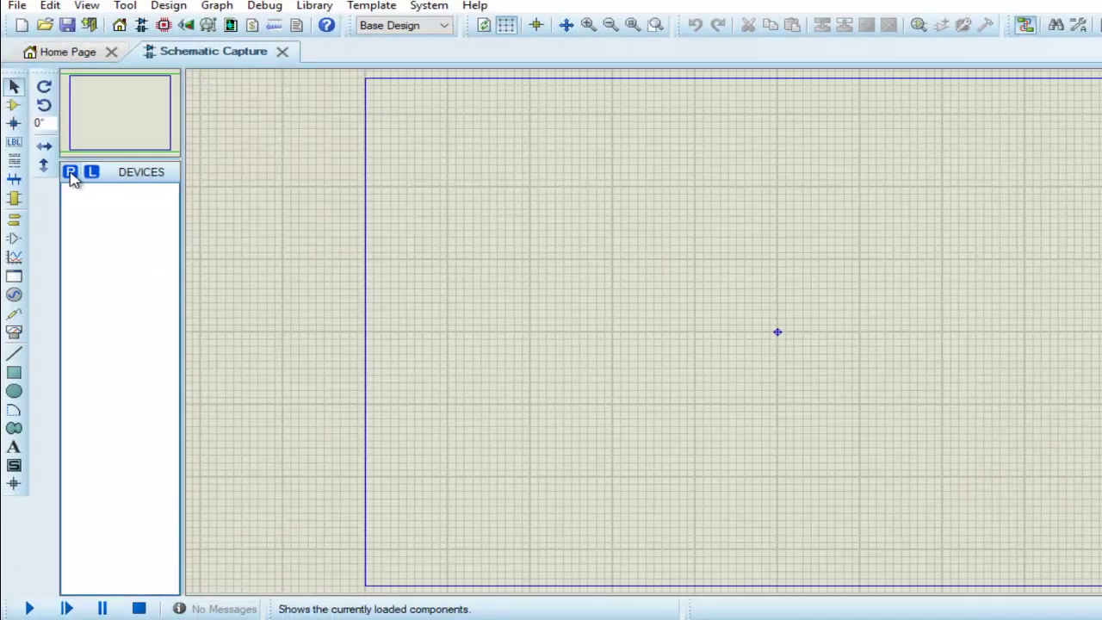
Add a 30-ohm resistor and the CSOURCE DC current source to the device list
{"action": "left_click", "coordinate": [71, 173]}
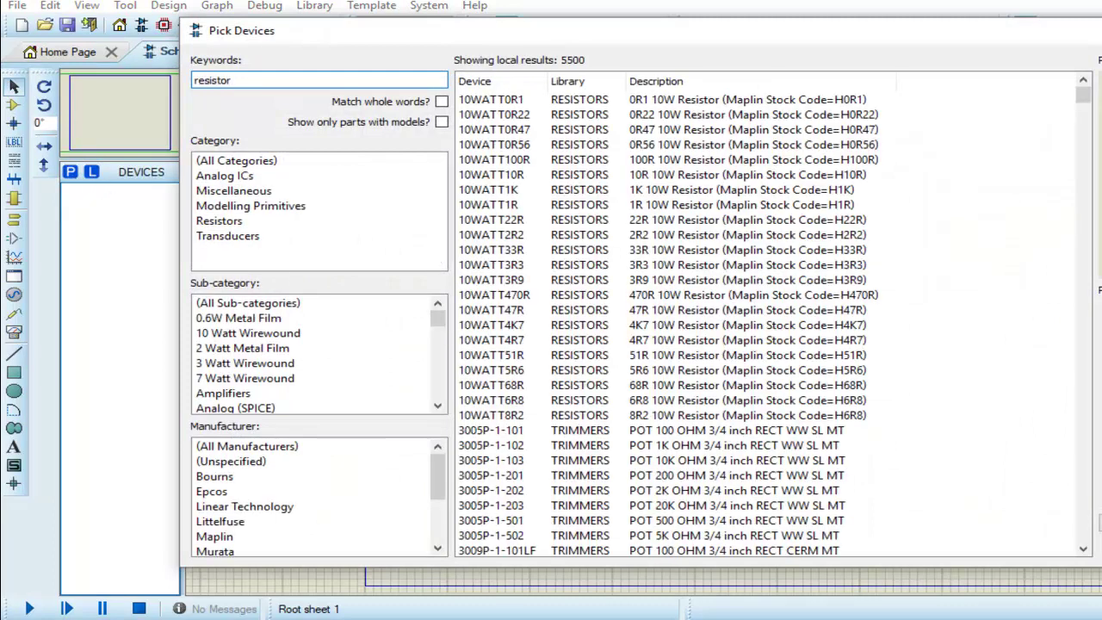
{"action": "double_click", "coordinate": [534, 114]}
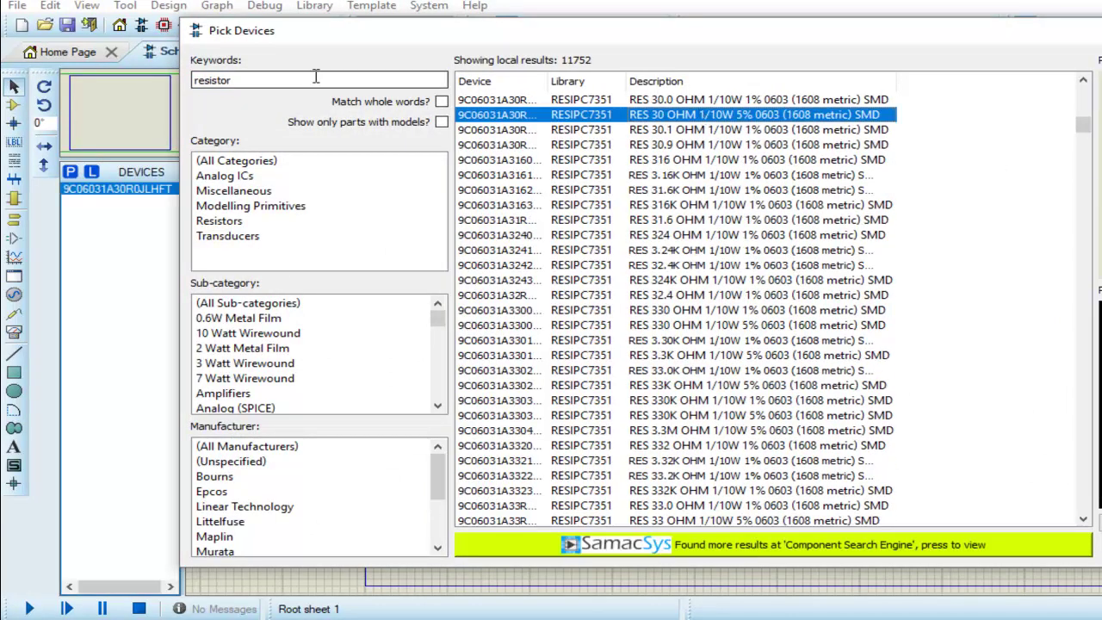
{"action": "type", "text": "current source"}
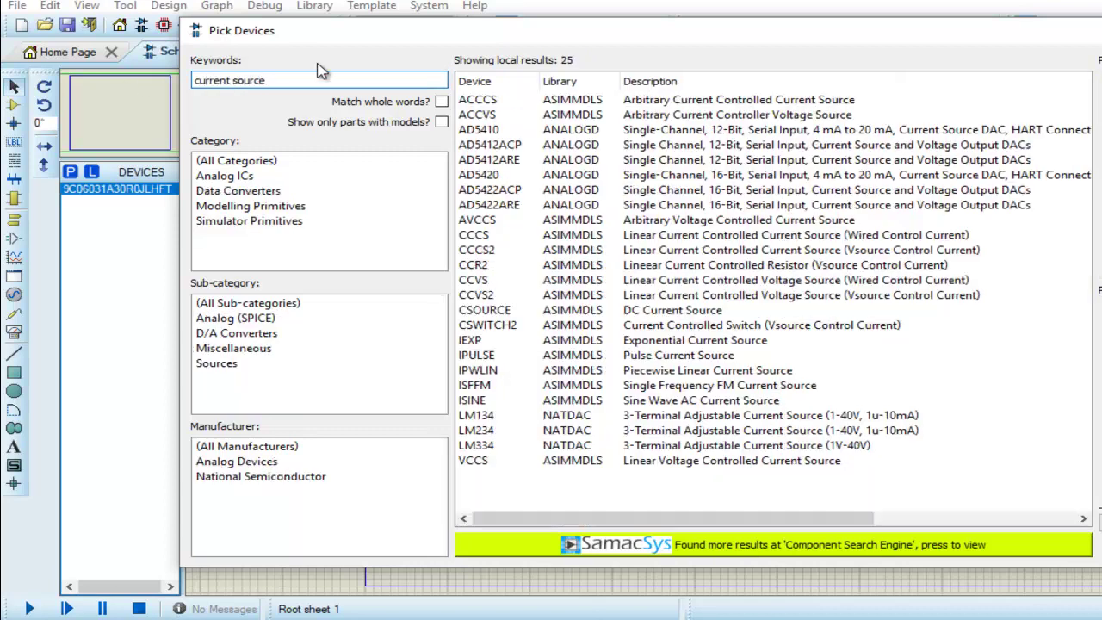
{"action": "left_click", "coordinate": [677, 312]}
{"action": "double_click", "coordinate": [676, 312]}
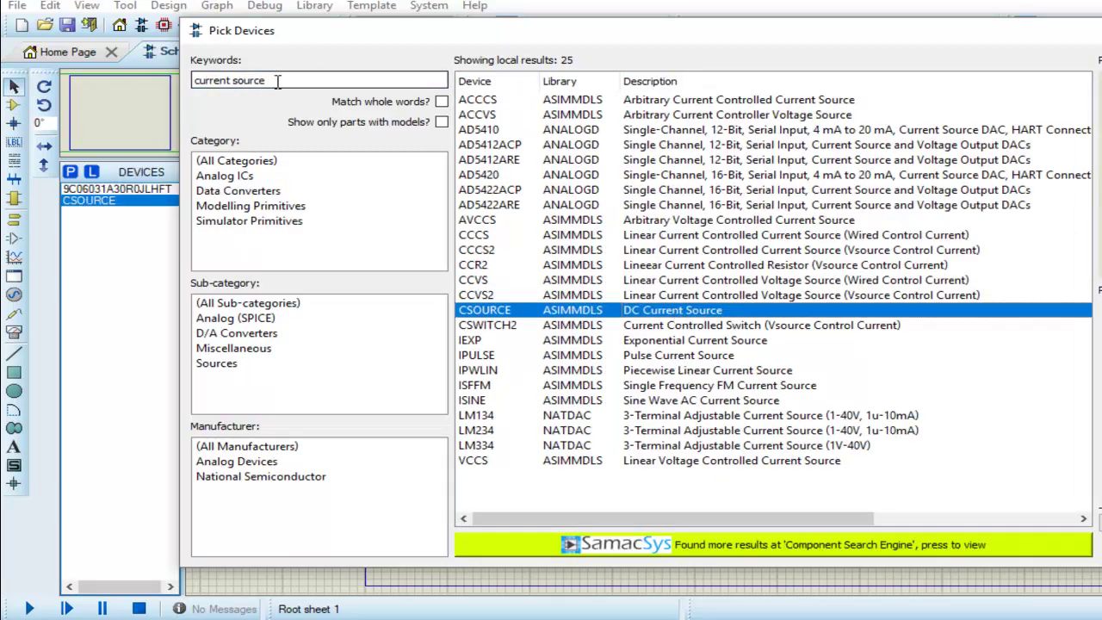
Search for a current-controlled source and add CCCS2 to the devices
{"action": "key", "text": "BackSpace"}
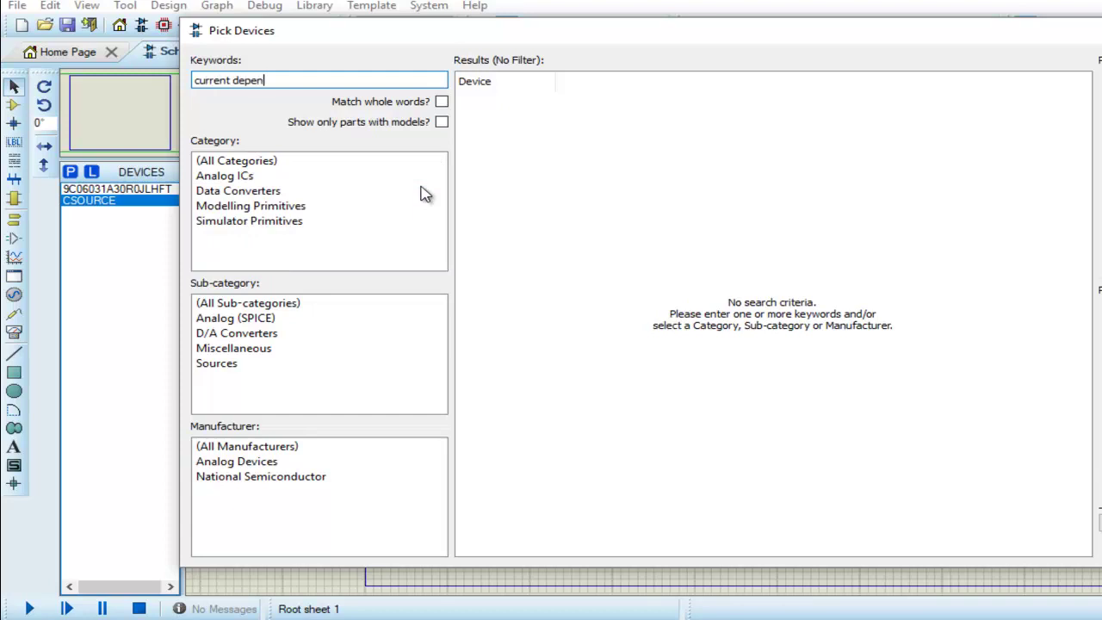
{"action": "type", "text": "de"}
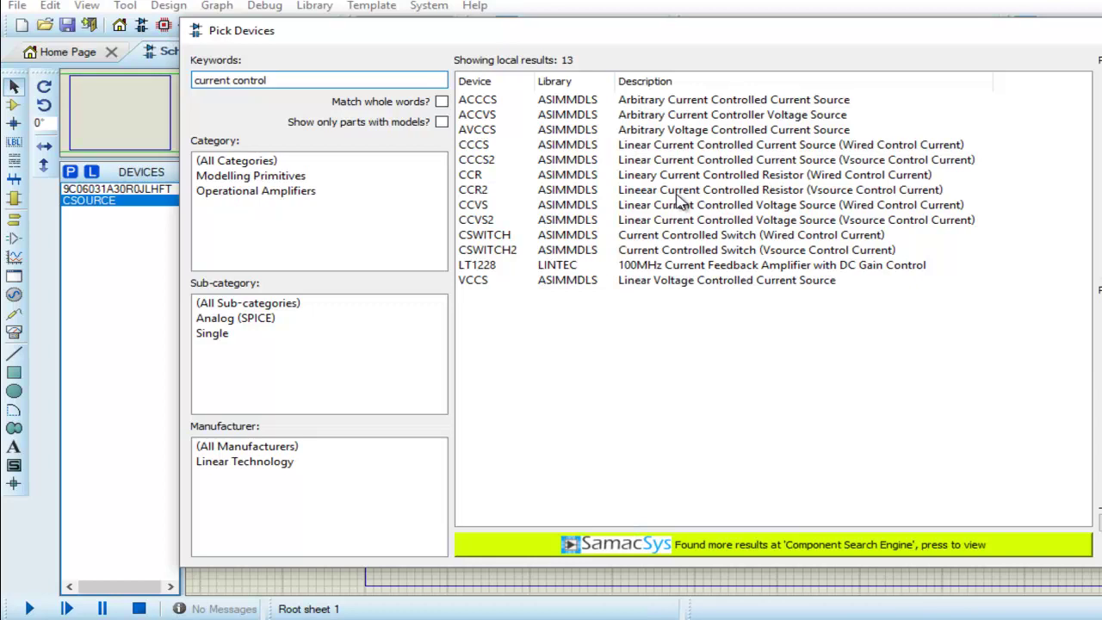
{"action": "left_click", "coordinate": [722, 164]}
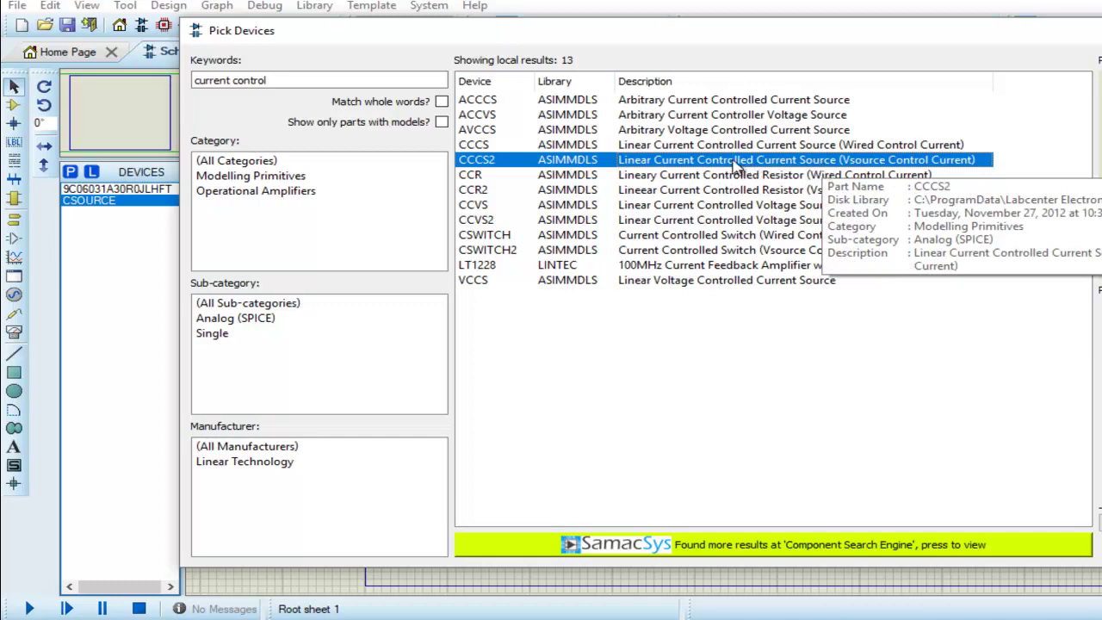
{"action": "double_click", "coordinate": [736, 163]}
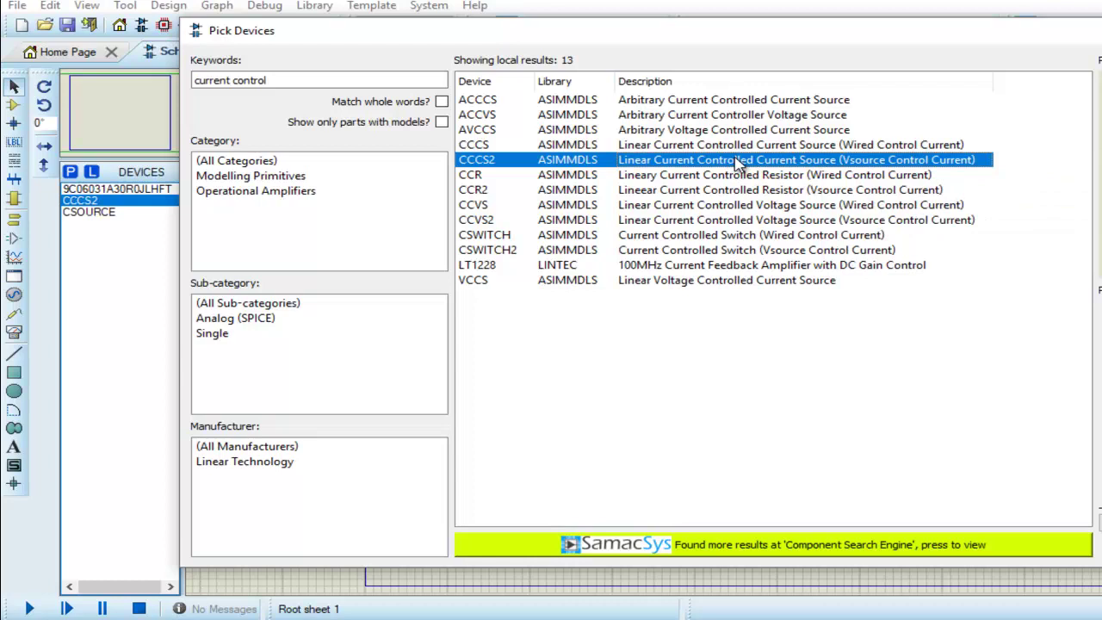
{"action": "left_click", "coordinate": [749, 100]}
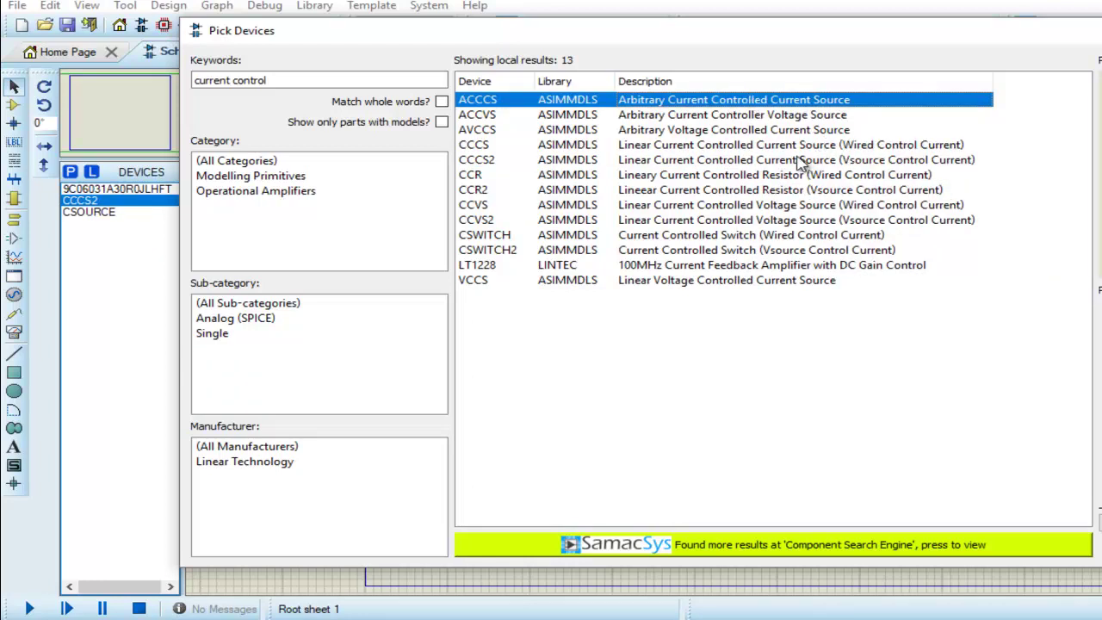
Place resistors R1 and R2 on the sheet and rotate them vertical
{"action": "key", "text": "Escape"}
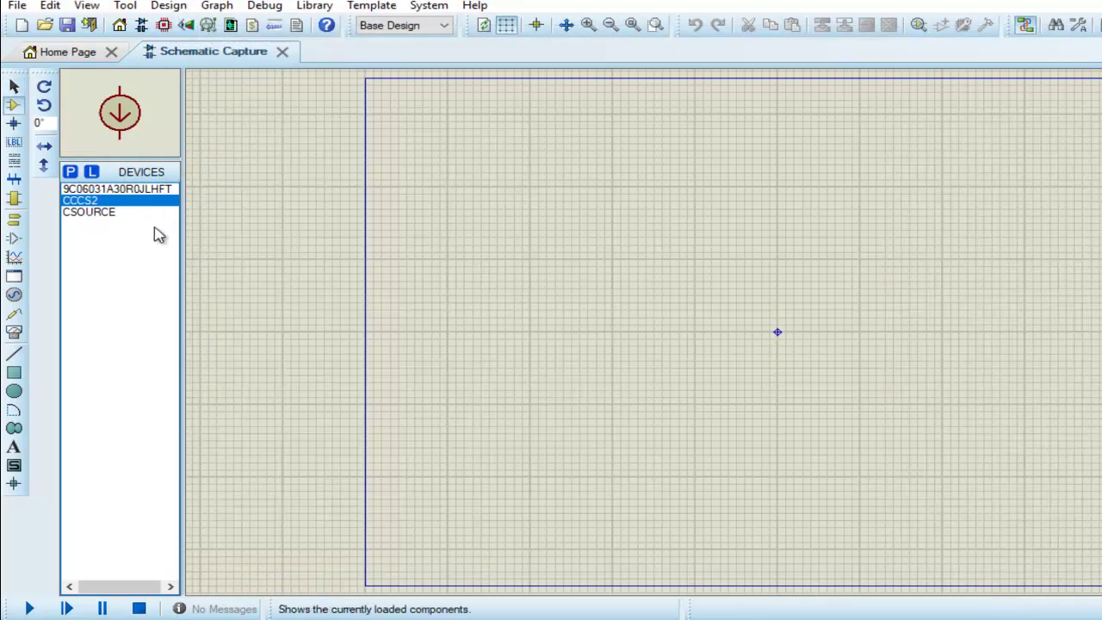
{"action": "left_click", "coordinate": [108, 190]}
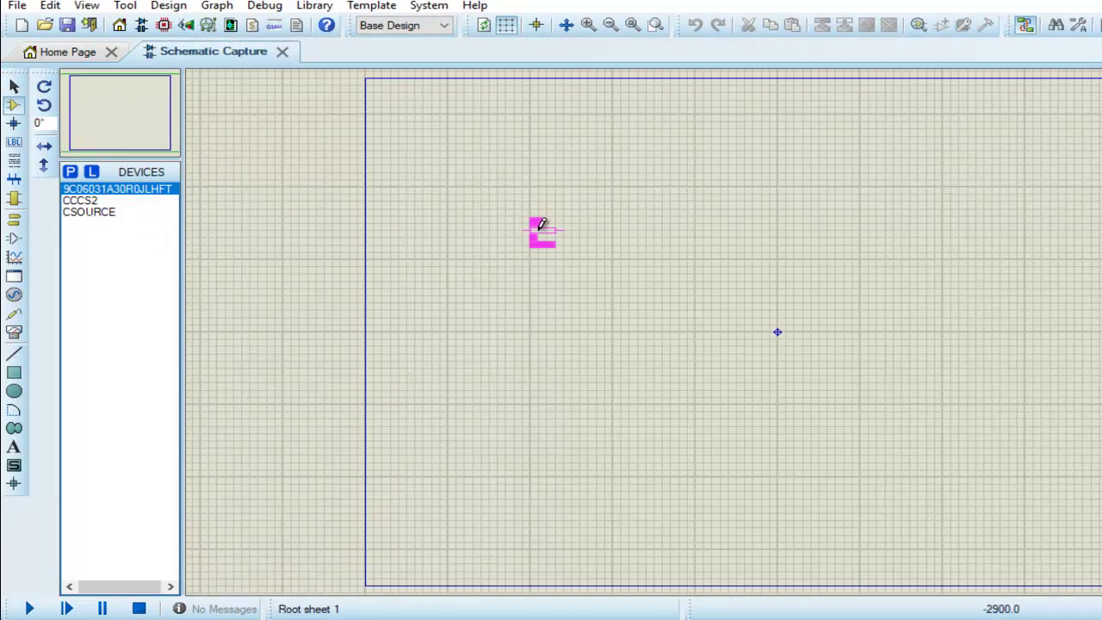
{"action": "left_click", "coordinate": [608, 274]}
{"action": "left_click", "coordinate": [608, 201]}
{"action": "right_click", "coordinate": [644, 225]}
{"action": "left_click_drag", "start_coordinate": [551, 176], "coordinate": [714, 297]}
{"action": "left_click", "coordinate": [696, 253]}
{"action": "scroll", "coordinate": [494, 263], "scroll_direction": "up", "scroll_amount": 1}
Place current source I1 left of R1 and controlled source F1 between R1 and R2
{"action": "left_click", "coordinate": [89, 211]}
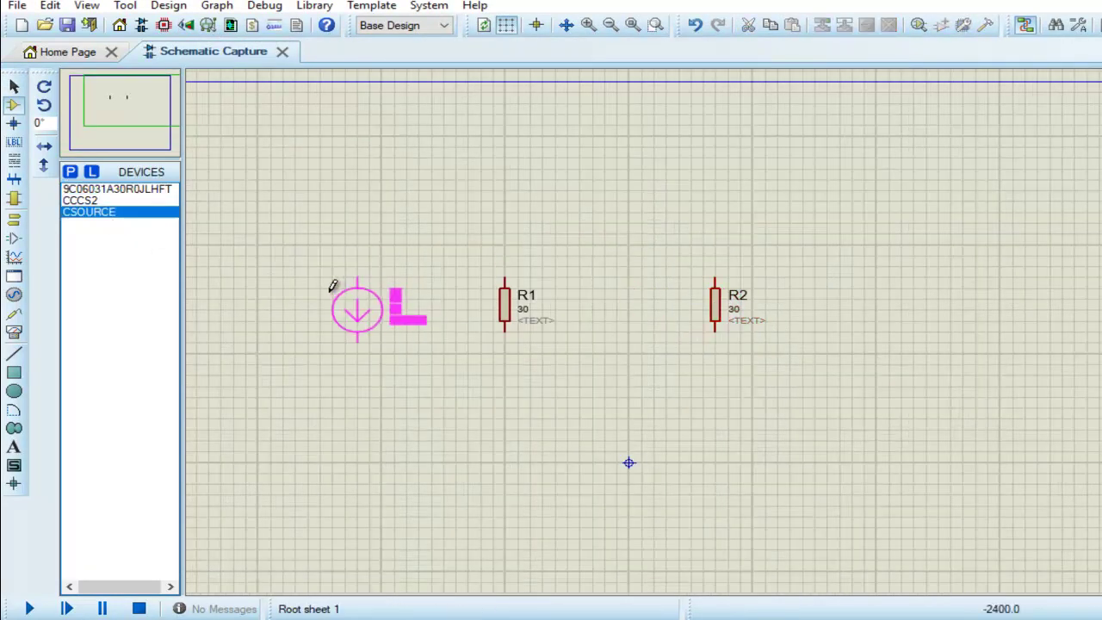
{"action": "left_click", "coordinate": [330, 295]}
{"action": "left_click", "coordinate": [80, 200]}
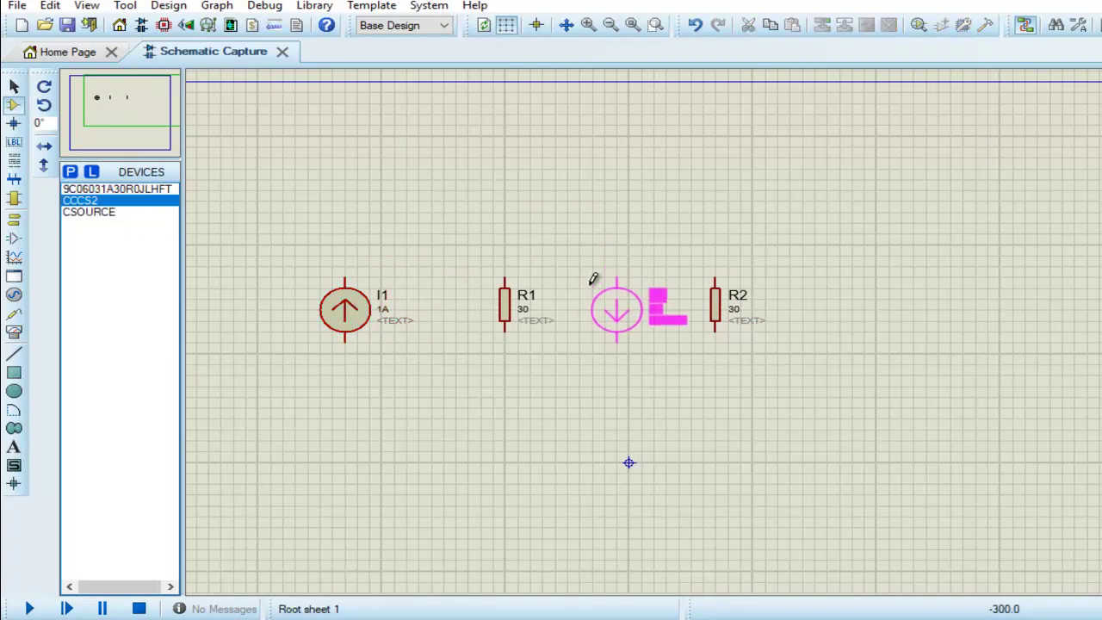
{"action": "left_click", "coordinate": [602, 295]}
Wire the top pins of I1, R1, F1 and R2 to a common top rail
{"action": "left_click", "coordinate": [345, 279]}
{"action": "left_click", "coordinate": [715, 281]}
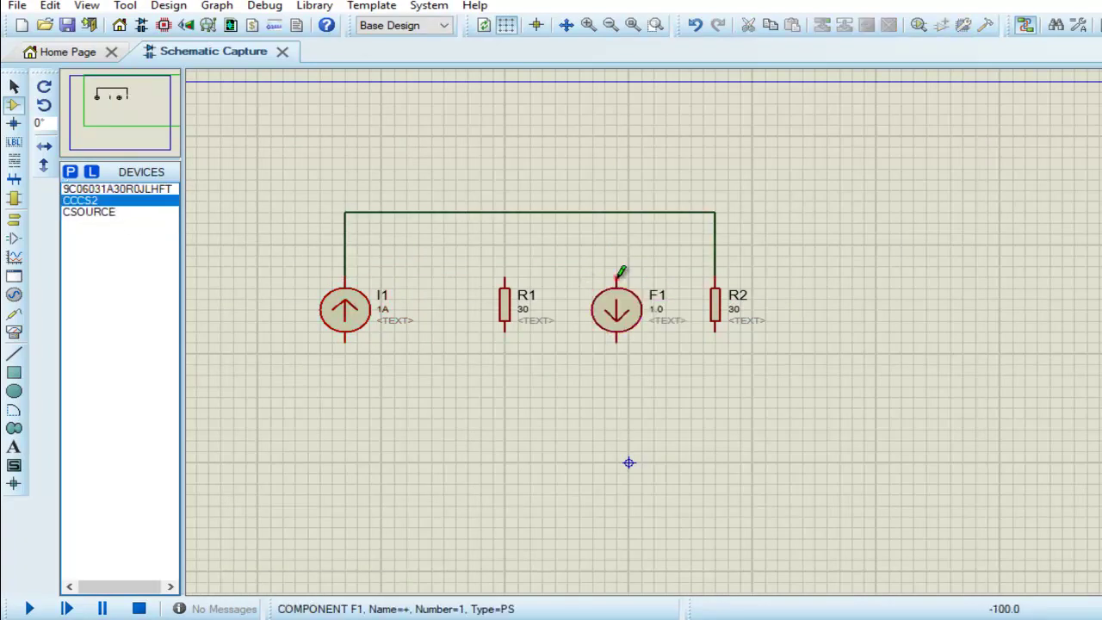
{"action": "left_click", "coordinate": [616, 279]}
{"action": "left_click", "coordinate": [616, 212]}
{"action": "left_click", "coordinate": [505, 279]}
{"action": "left_click", "coordinate": [518, 213]}
Wire the bottom pins of I1, F1, R1 and R2 to a common bottom rail
{"action": "left_click", "coordinate": [344, 341]}
{"action": "left_click", "coordinate": [715, 332]}
{"action": "left_click", "coordinate": [616, 341]}
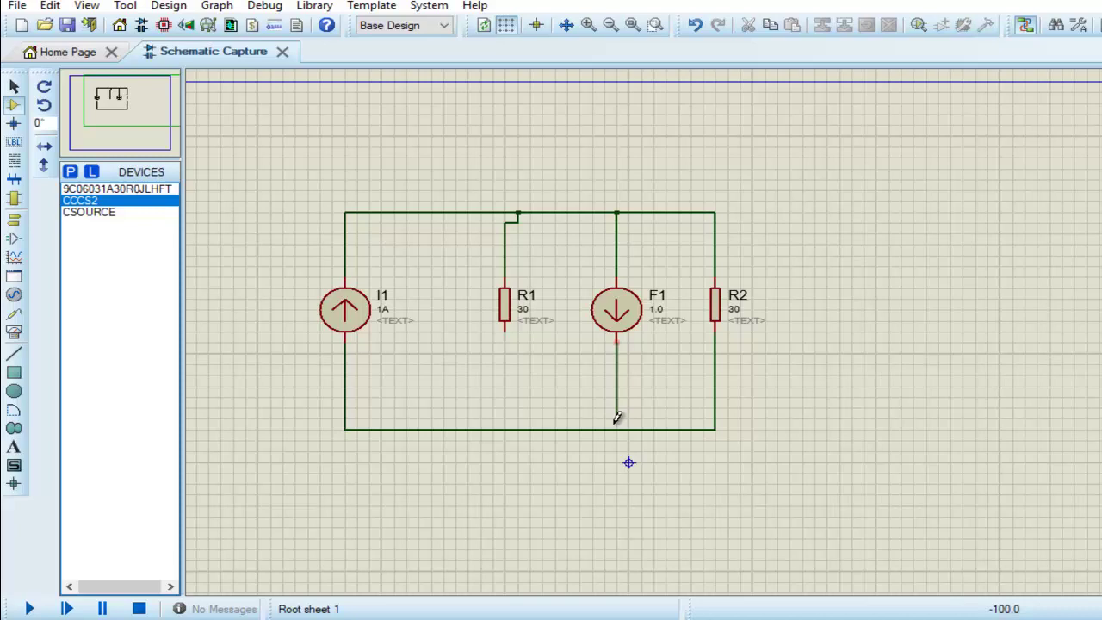
{"action": "left_click", "coordinate": [616, 428]}
{"action": "left_click", "coordinate": [505, 330]}
{"action": "left_click", "coordinate": [505, 429]}
Place a DC voltmeter right of R2 and wire it across R2
{"action": "left_click", "coordinate": [13, 331]}
{"action": "left_click", "coordinate": [104, 281]}
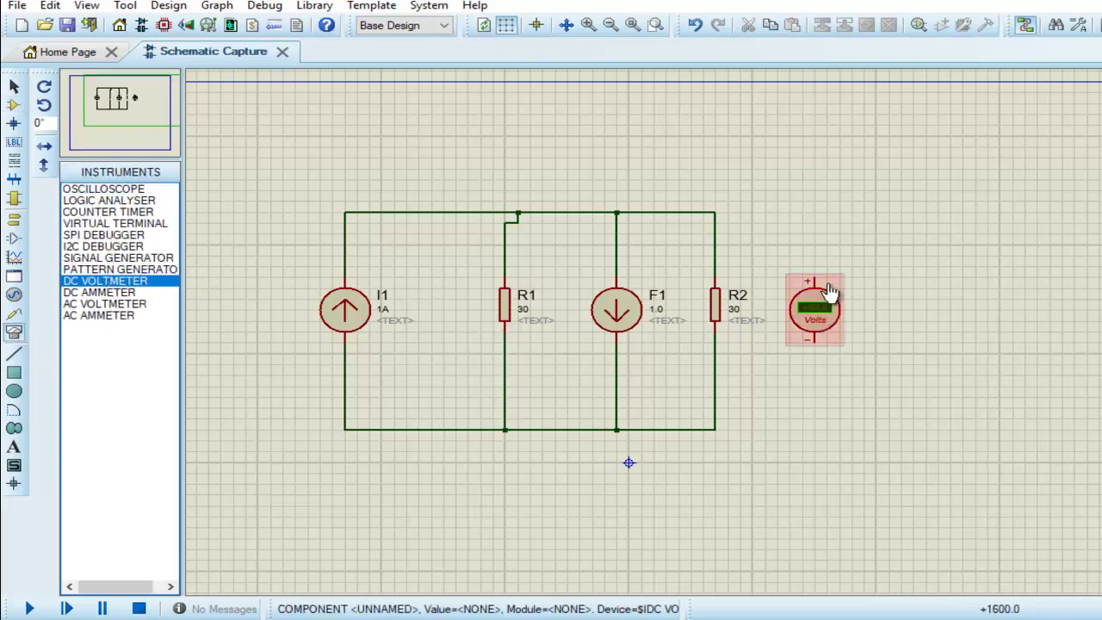
{"action": "left_click", "coordinate": [813, 308]}
{"action": "left_click", "coordinate": [815, 254]}
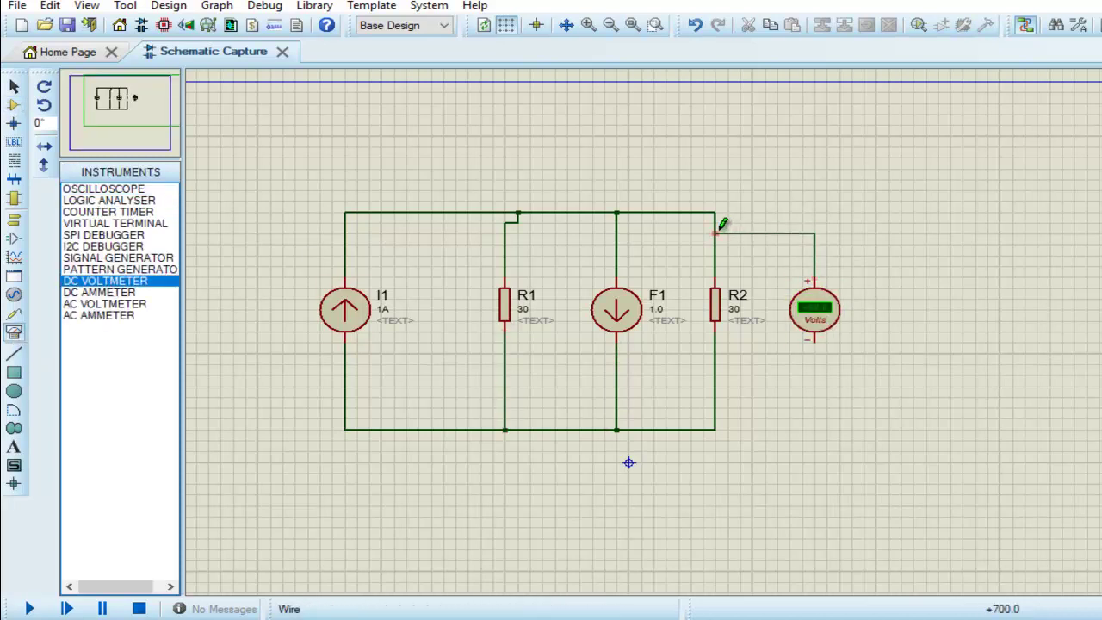
{"action": "left_click", "coordinate": [715, 234]}
{"action": "left_click", "coordinate": [718, 363]}
{"action": "left_click", "coordinate": [818, 340]}
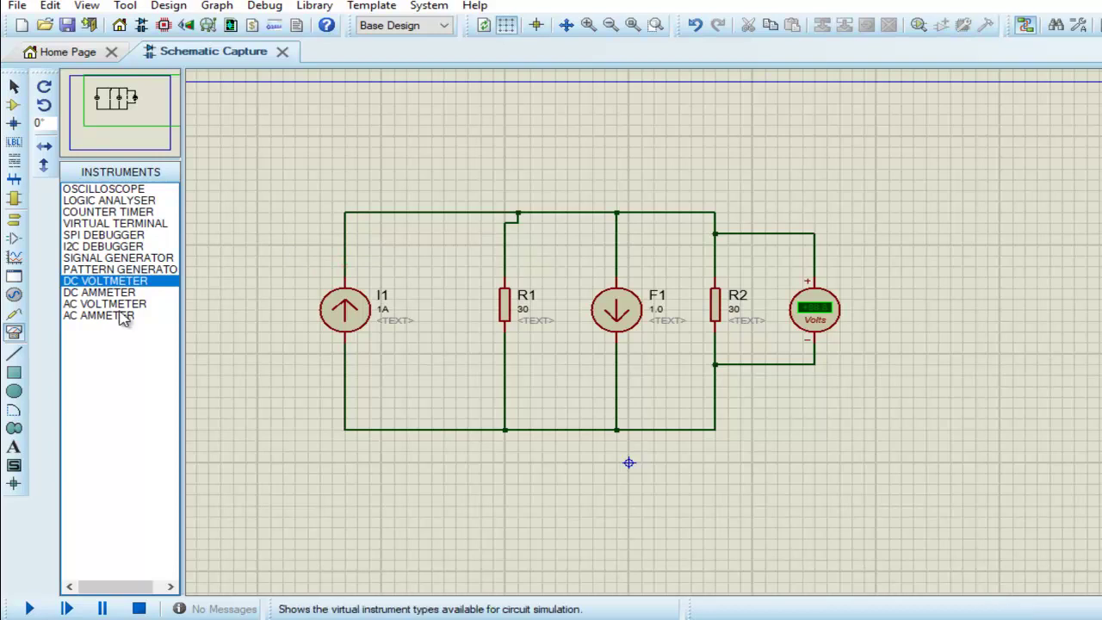
Replace the wire above R1 with a DC ammeter in series between the top rail and R1
{"action": "left_click", "coordinate": [99, 293]}
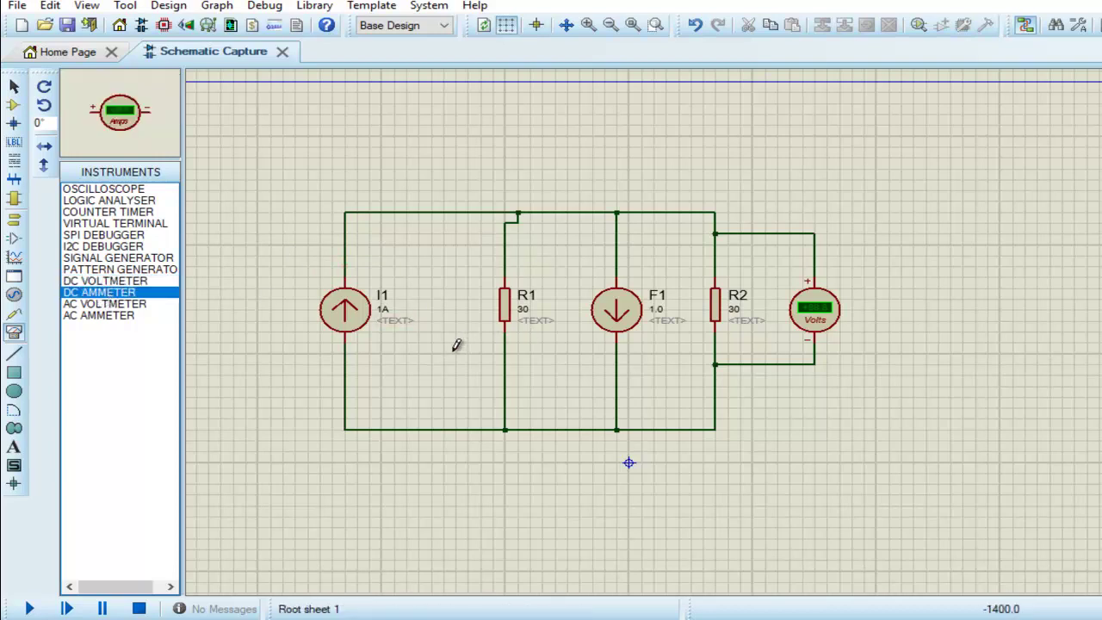
{"action": "left_click", "coordinate": [434, 264]}
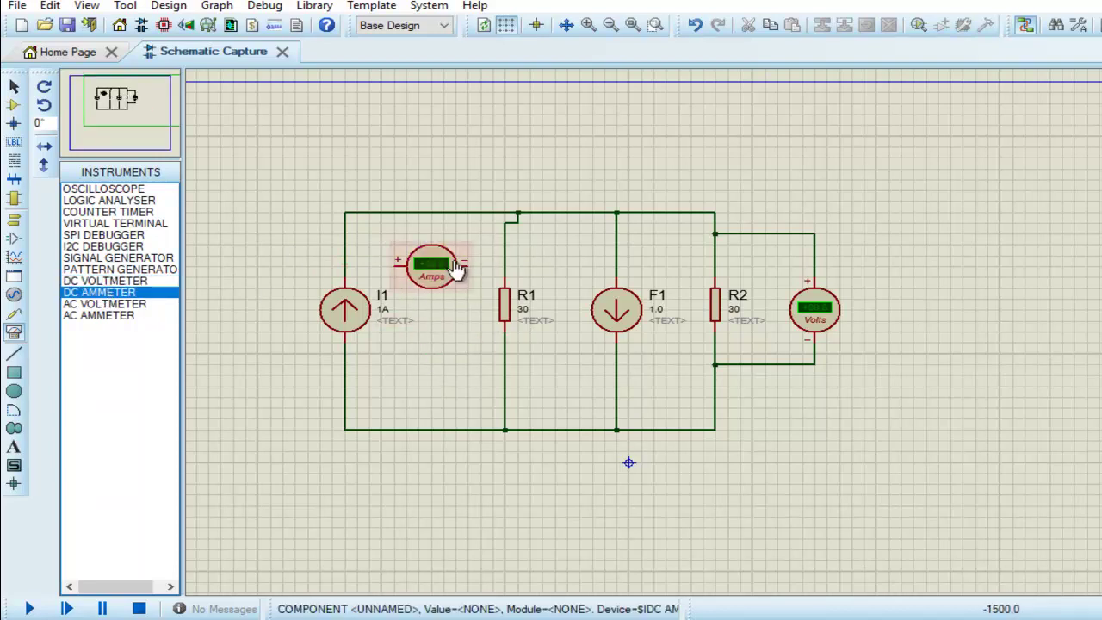
{"action": "right_click", "coordinate": [509, 247]}
{"action": "left_click", "coordinate": [585, 294]}
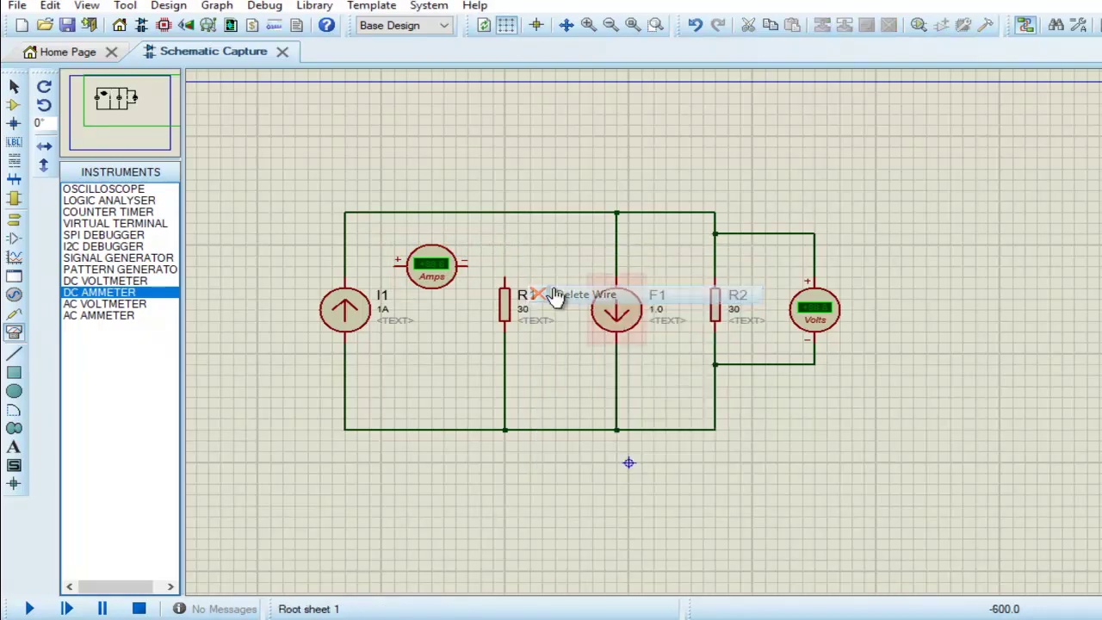
{"action": "left_click", "coordinate": [437, 271]}
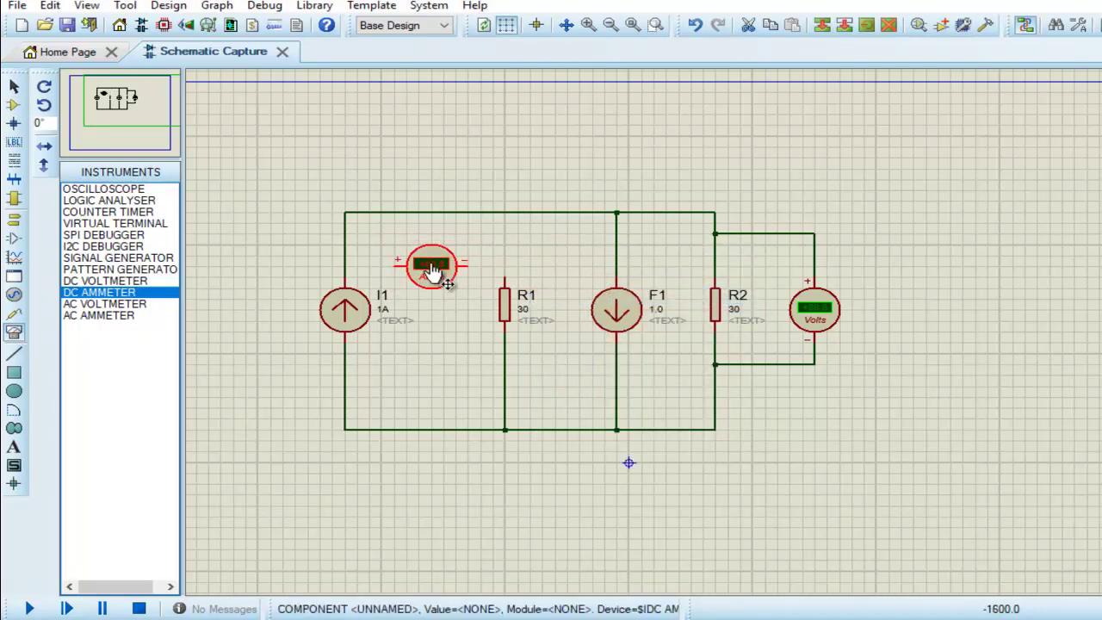
{"action": "left_click_drag", "start_coordinate": [445, 275], "coordinate": [519, 242]}
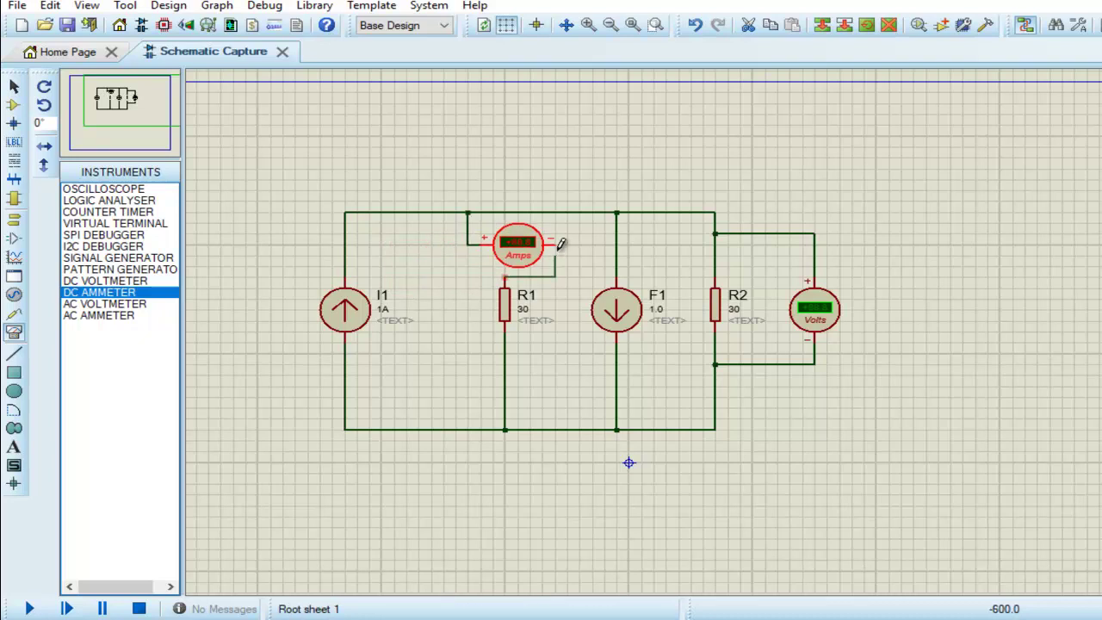
{"action": "left_click", "coordinate": [504, 280]}
{"action": "left_click", "coordinate": [554, 242]}
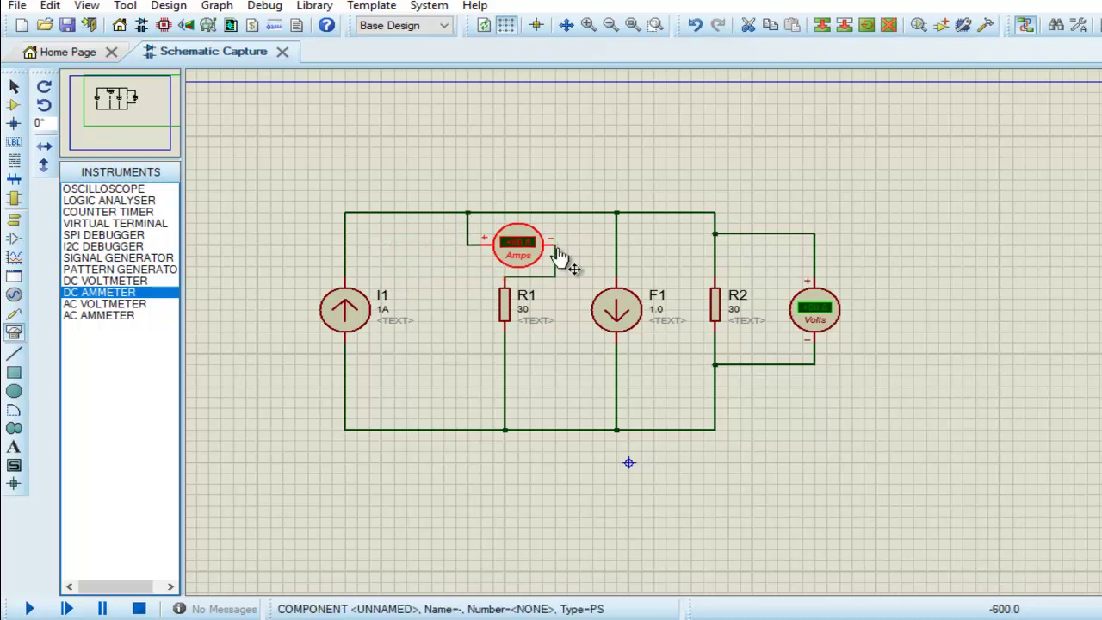
Find the VSOURCE DC voltage source and place it below R1
{"action": "left_click", "coordinate": [13, 105]}
{"action": "left_click", "coordinate": [70, 172]}
{"action": "type", "text": "voltage souce"}
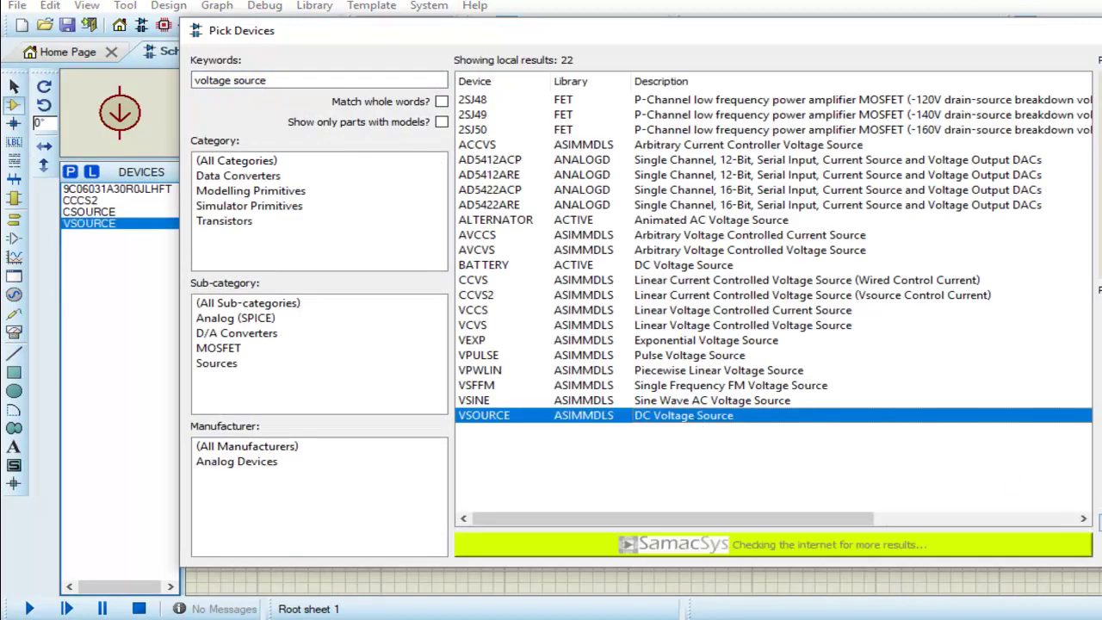
{"action": "double_click", "coordinate": [480, 408]}
{"action": "left_click", "coordinate": [442, 382]}
{"action": "right_click", "coordinate": [527, 351]}
{"action": "key", "text": "Escape"}
{"action": "left_click_drag", "start_coordinate": [501, 394], "coordinate": [512, 398]}
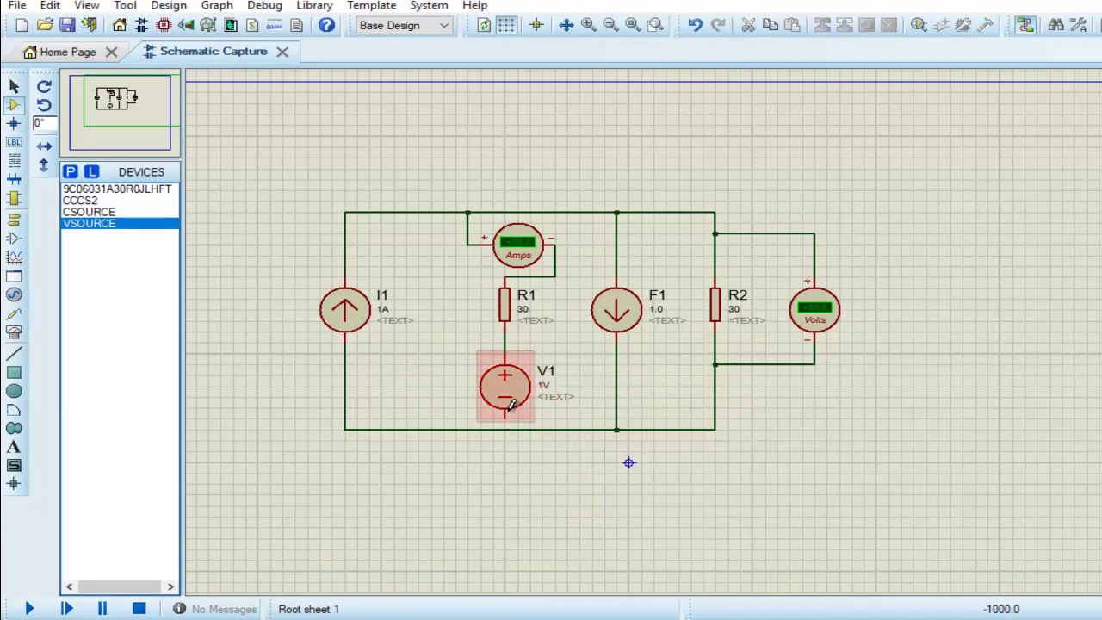
{"action": "right_click", "coordinate": [436, 380]}
{"action": "key", "text": "Escape"}
Set current source I1 to 6A
{"action": "right_click", "coordinate": [366, 331]}
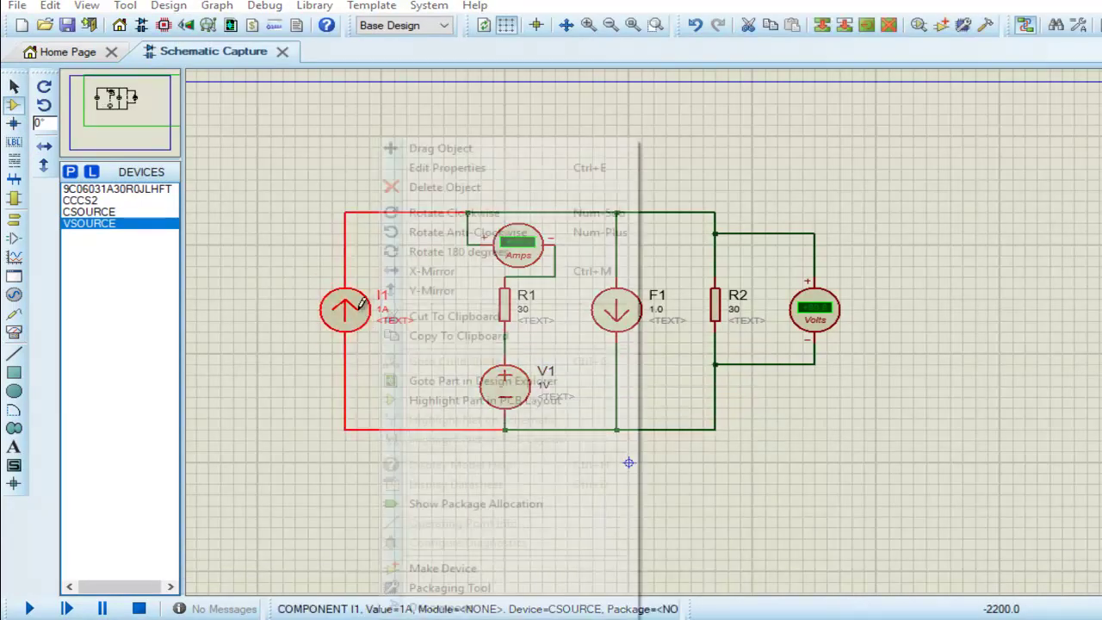
{"action": "left_click", "coordinate": [447, 167]}
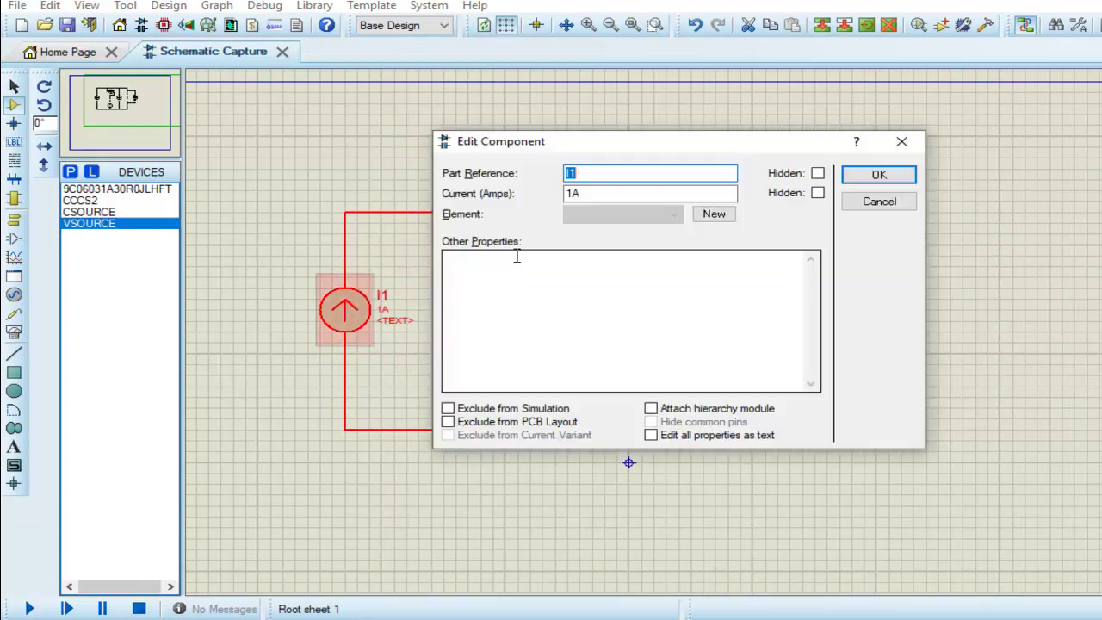
{"action": "left_click_drag", "start_coordinate": [571, 193], "coordinate": [544, 196]}
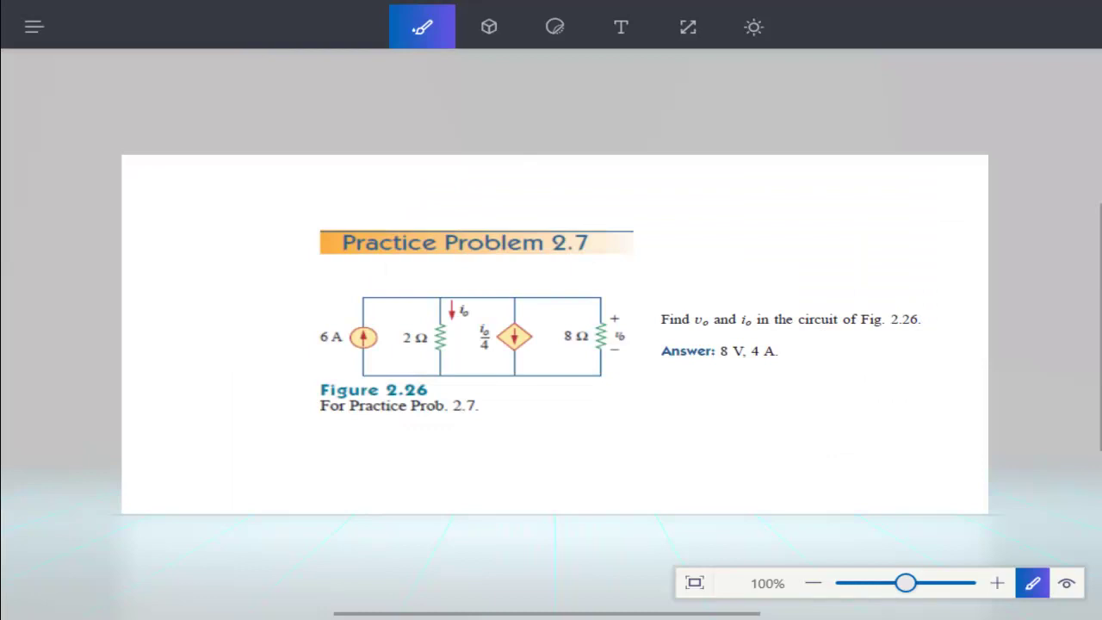
{"action": "type", "text": "6A"}
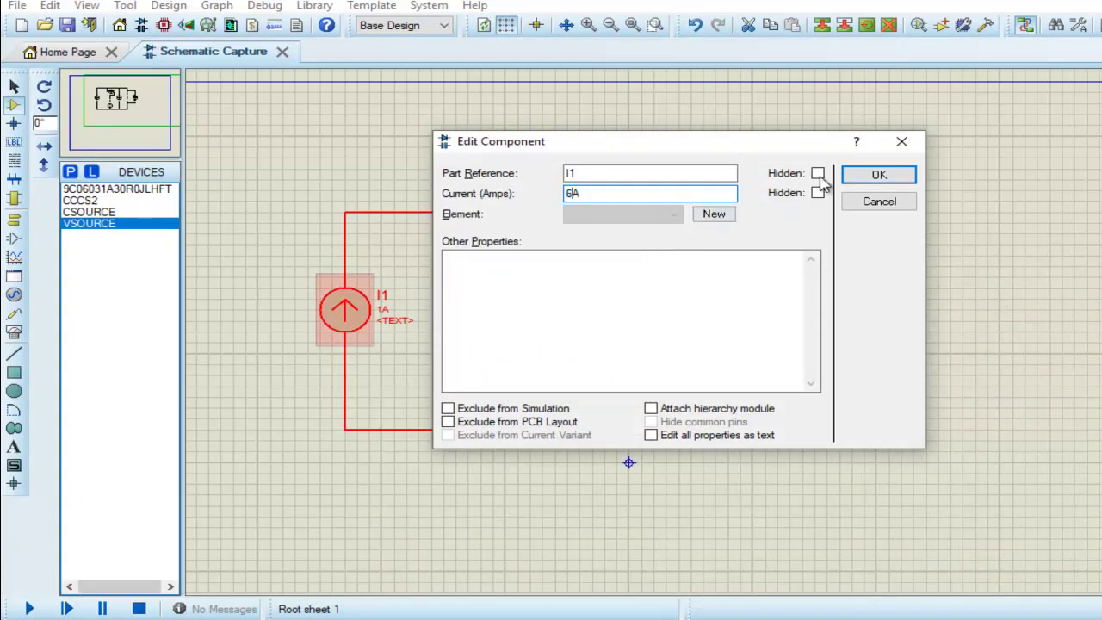
{"action": "left_click", "coordinate": [878, 175]}
Set R1's resistance to 2 and R2's resistance to 8
{"action": "double_click", "coordinate": [519, 303]}
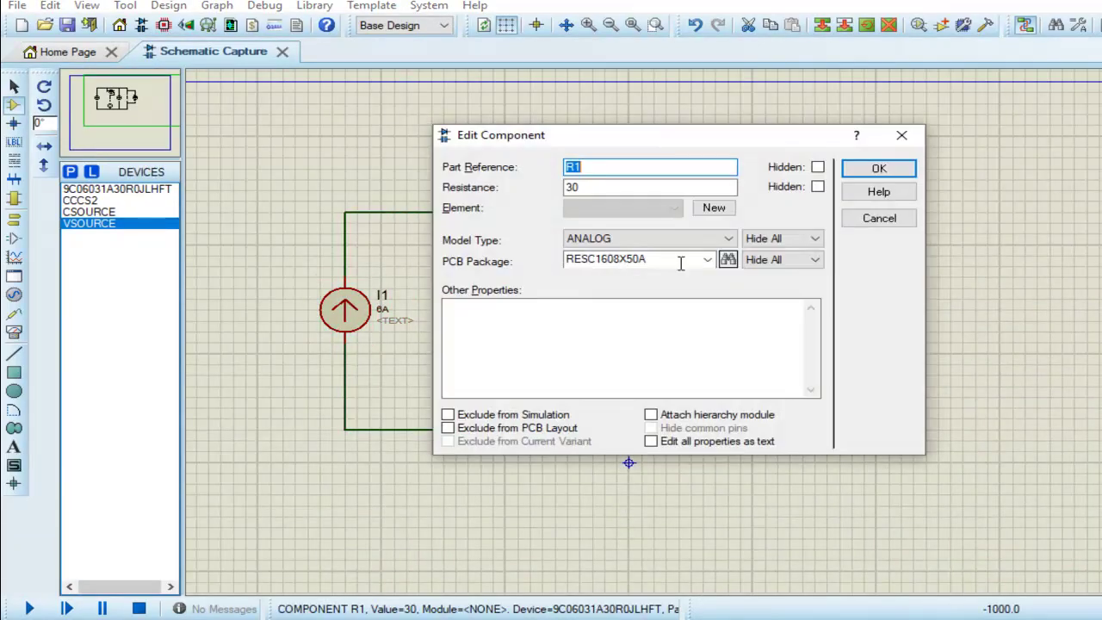
{"action": "double_click", "coordinate": [626, 186]}
{"action": "type", "text": "2"}
{"action": "left_click", "coordinate": [854, 173]}
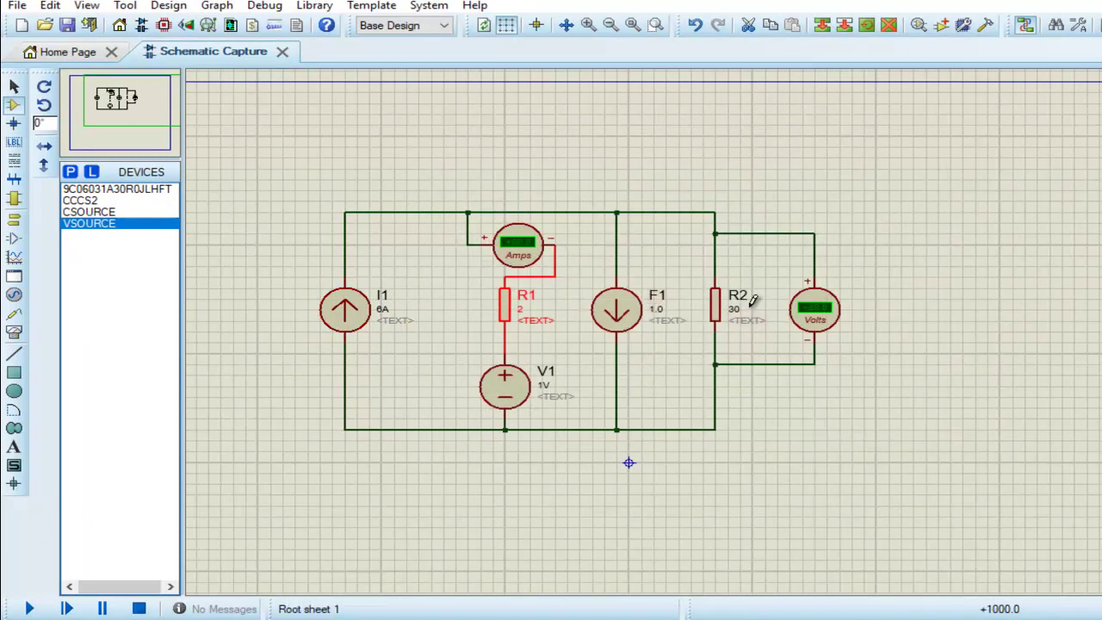
{"action": "double_click", "coordinate": [719, 312]}
{"action": "type", "text": "30"}
{"action": "left_click", "coordinate": [863, 169]}
Set the voltage source to 0V and rename it from V1 to V
{"action": "double_click", "coordinate": [505, 388]}
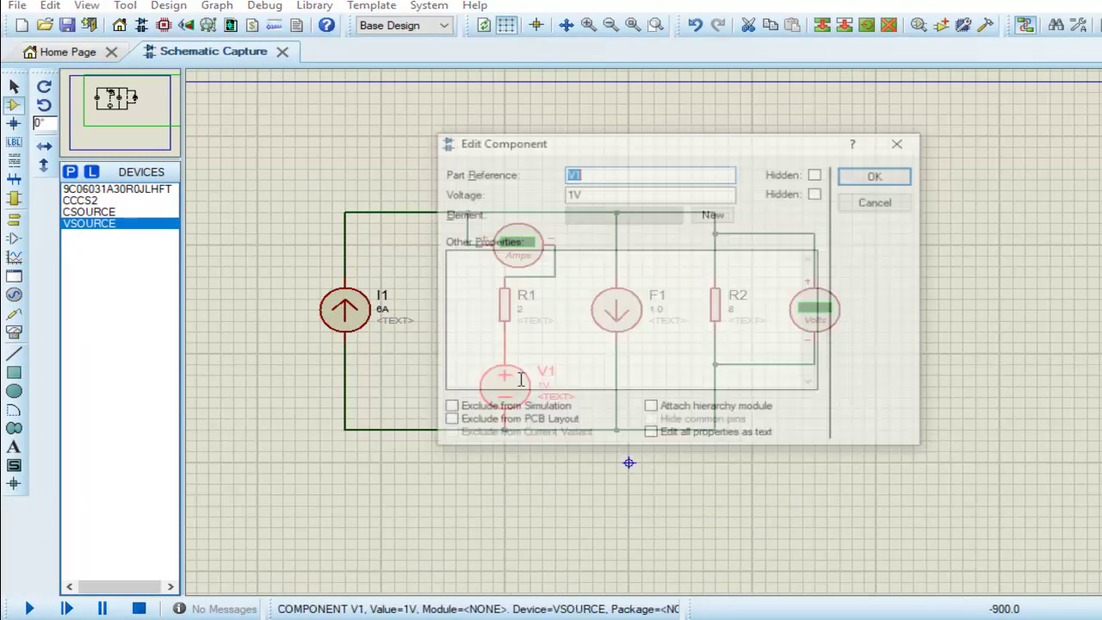
{"action": "type", "text": "0"}
{"action": "key", "text": "Return"}
{"action": "double_click", "coordinate": [617, 309]}
{"action": "left_click_drag", "start_coordinate": [554, 130], "coordinate": [725, 130]}
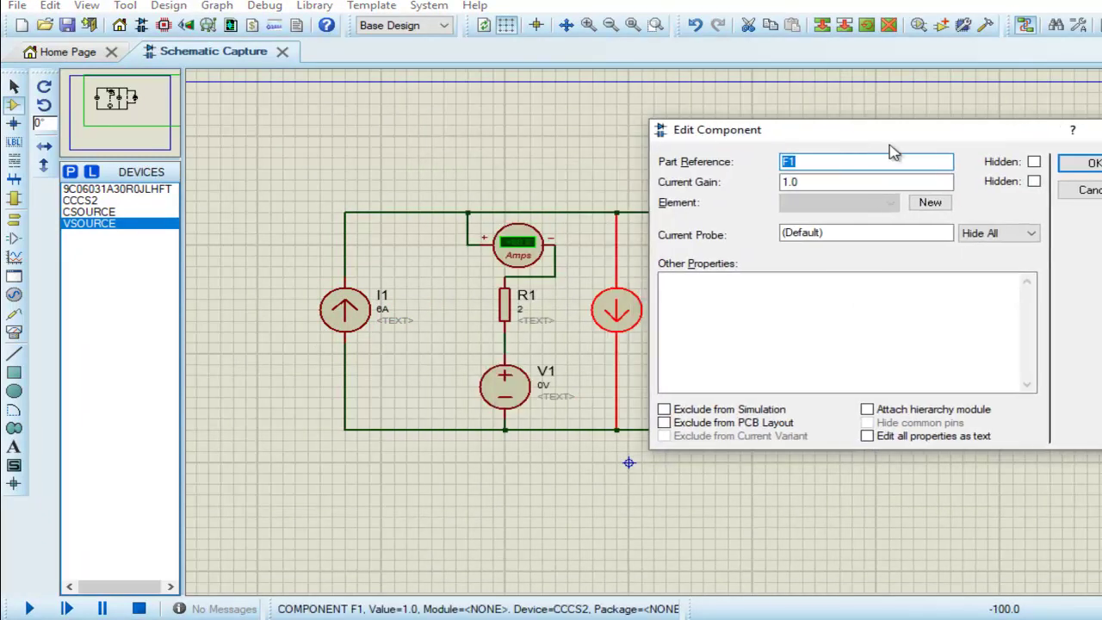
{"action": "key", "text": "Escape"}
{"action": "double_click", "coordinate": [548, 381]}
{"action": "type", "text": "V"}
{"action": "left_click", "coordinate": [761, 477]}
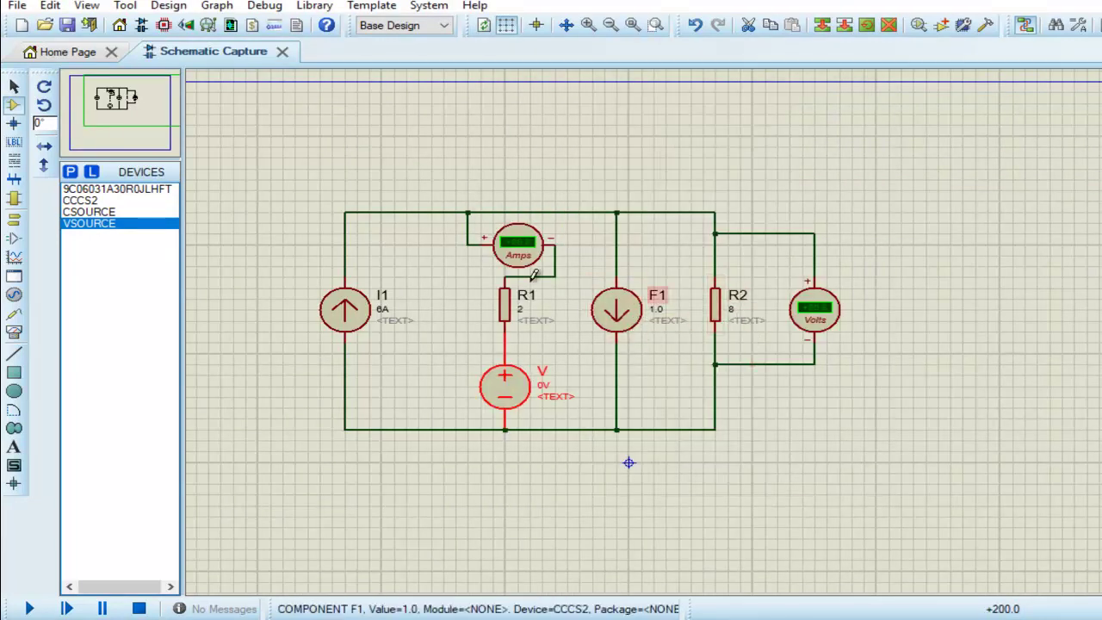
Set F1's current gain to 0.25 with current probe V
{"action": "double_click", "coordinate": [622, 317]}
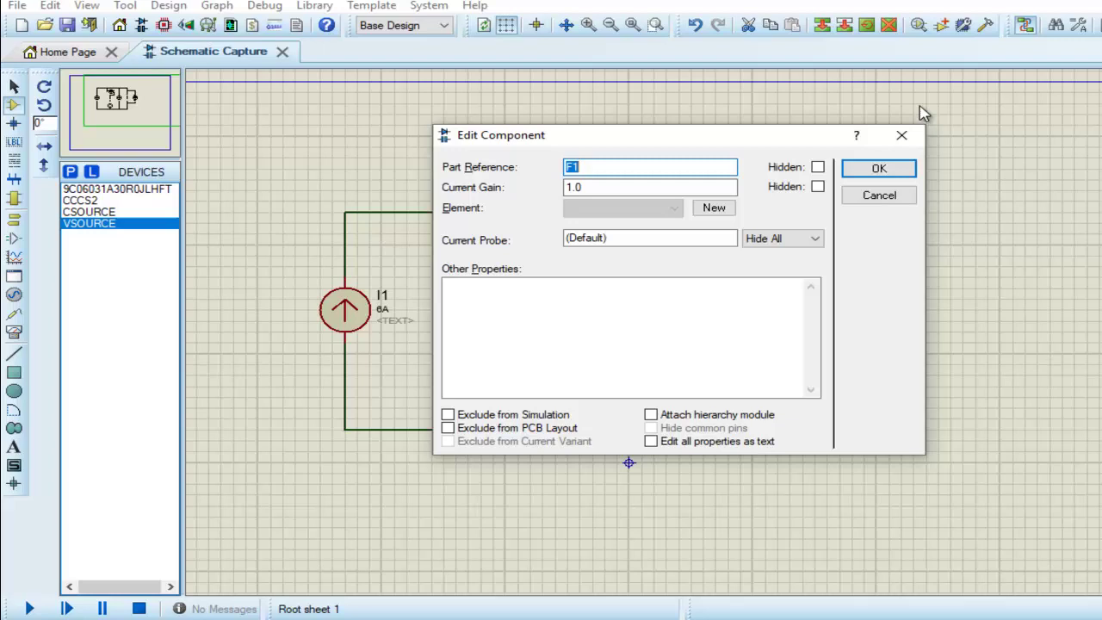
{"action": "left_click_drag", "start_coordinate": [699, 137], "coordinate": [975, 115]}
{"action": "key", "text": "Tab"}
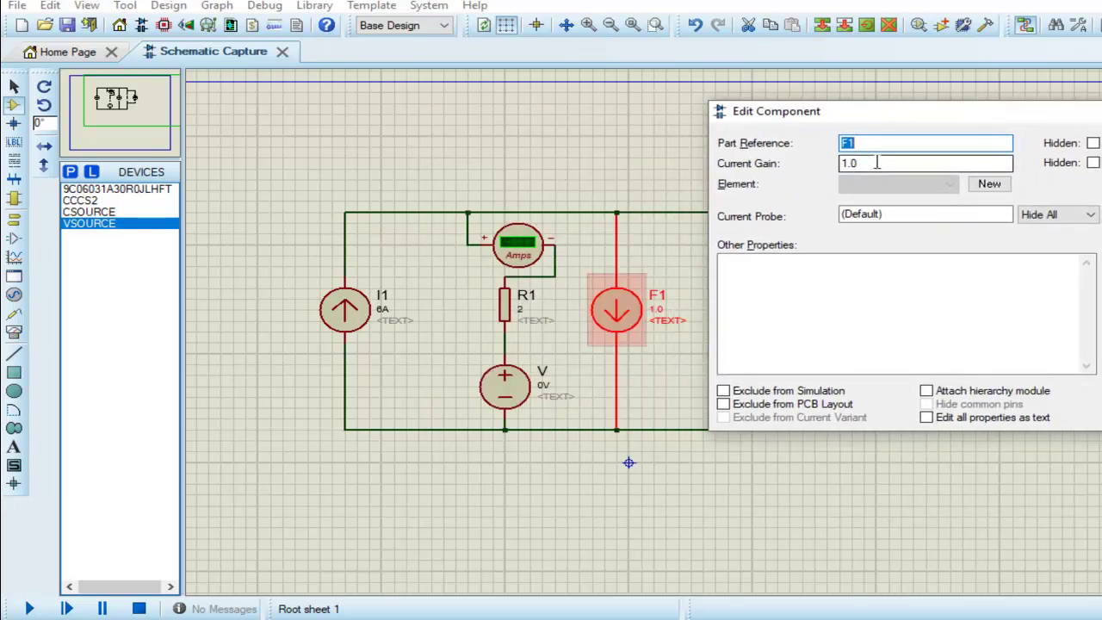
{"action": "type", "text": "0.25"}
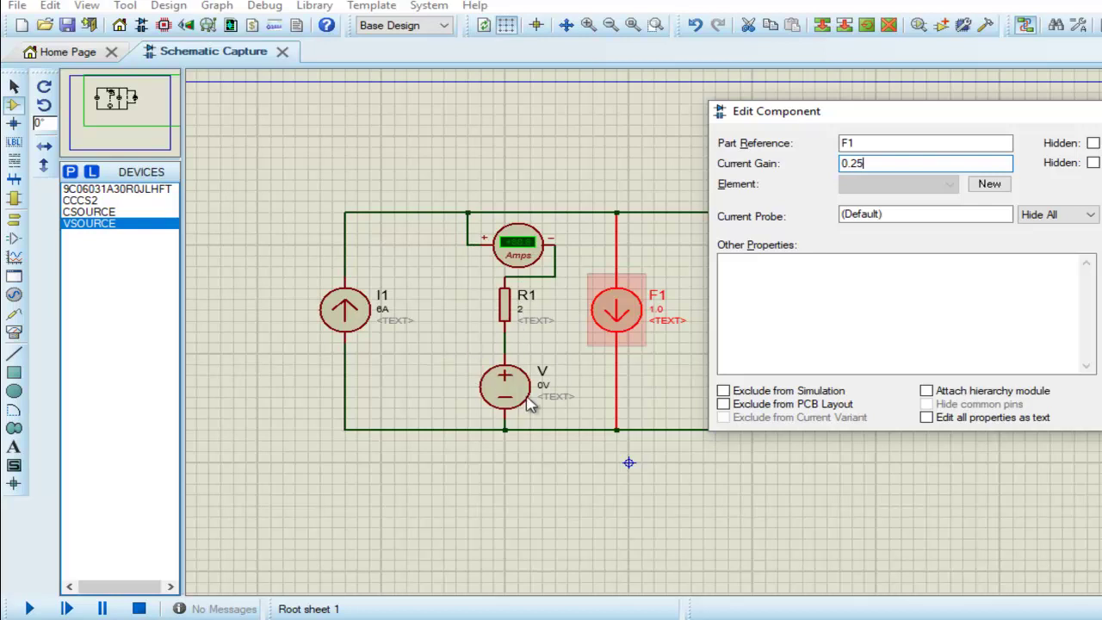
{"action": "double_click", "coordinate": [875, 215]}
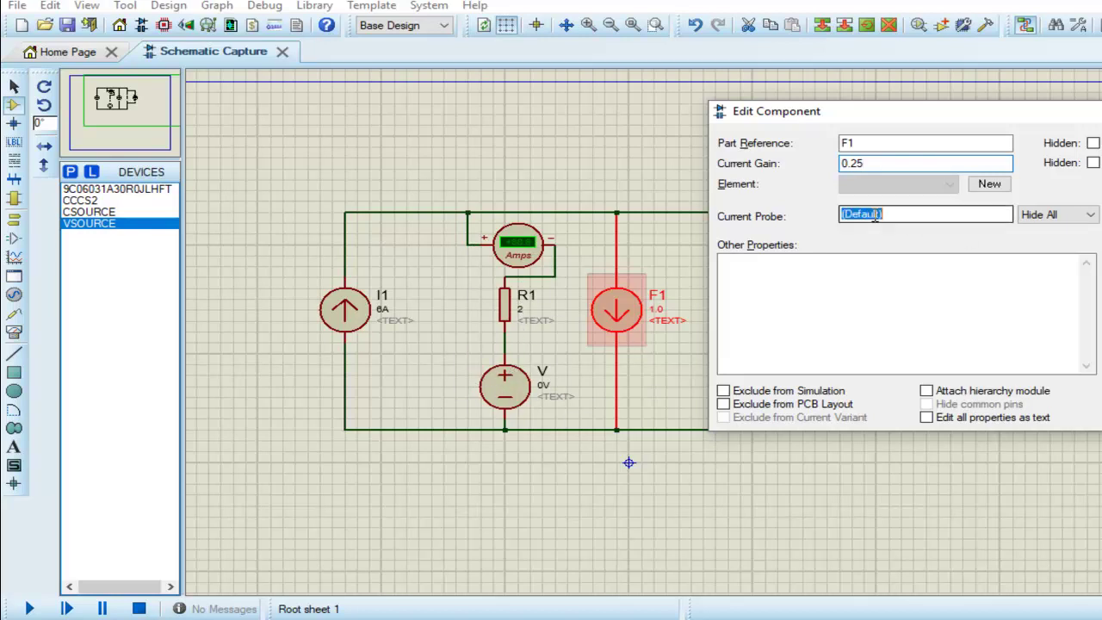
{"action": "type", "text": "V"}
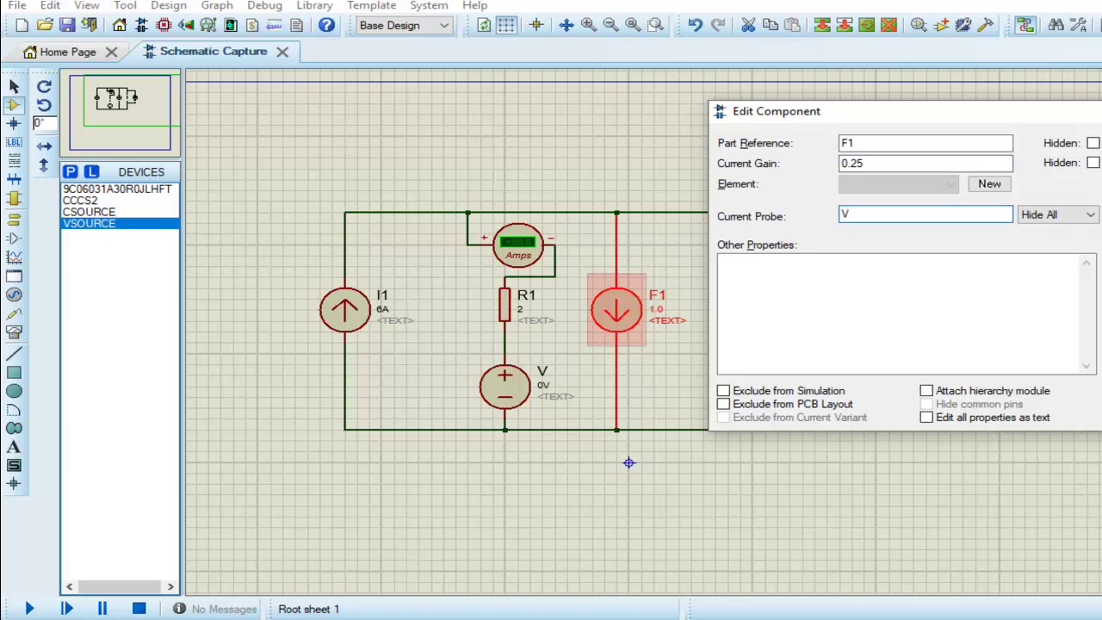
{"action": "key", "text": "Return"}
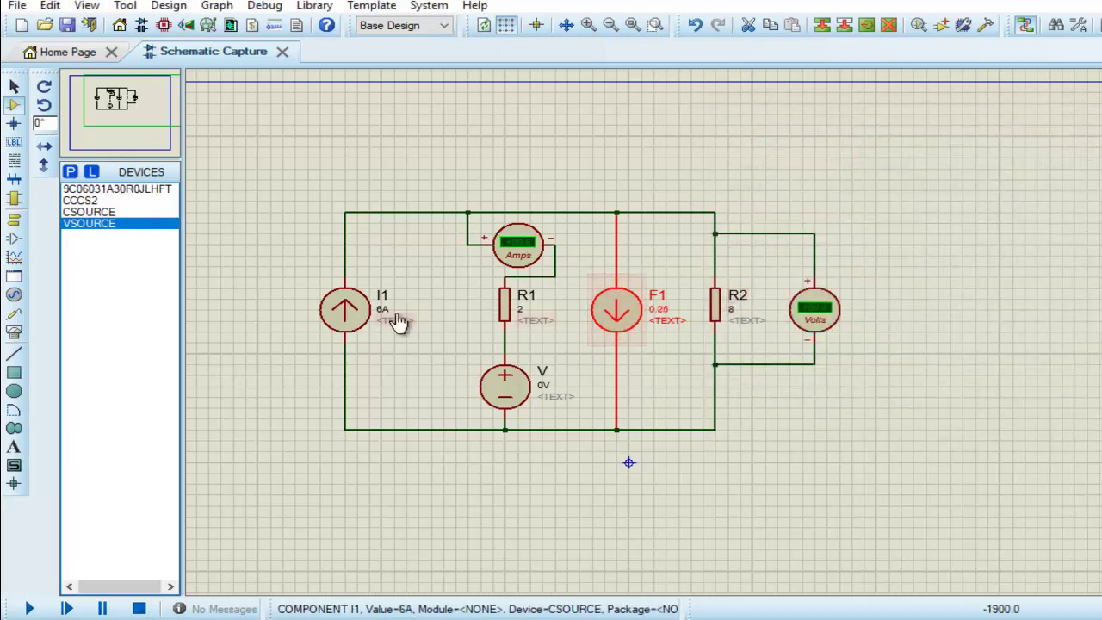
Run the simulation and read +4.00 A on the ammeter and +8.00 V on the voltmeter
{"action": "left_click", "coordinate": [29, 609]}
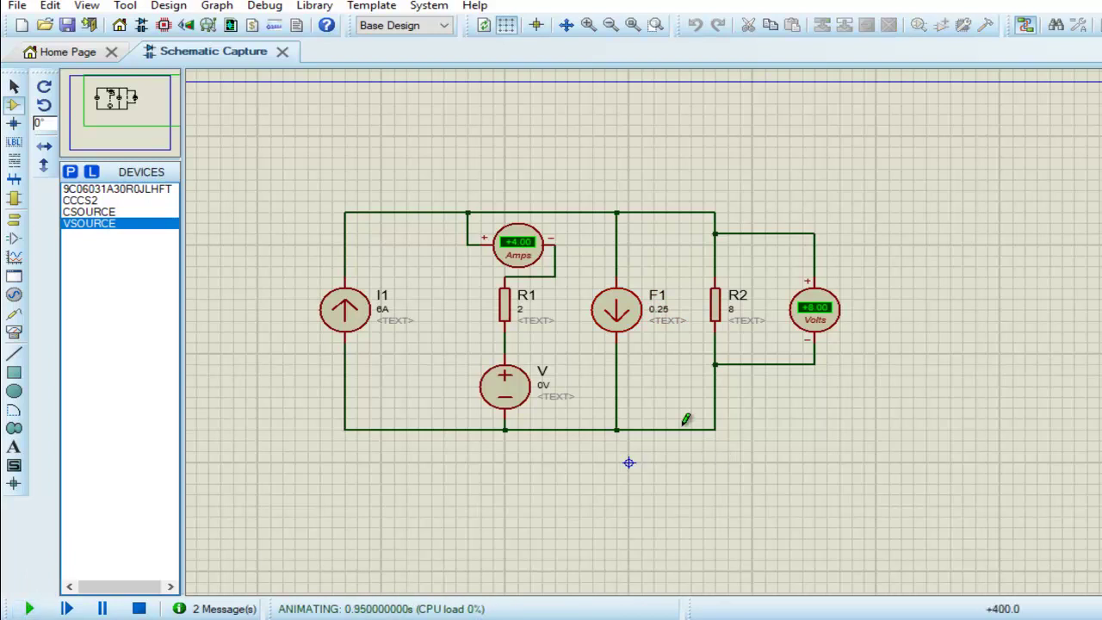
{"action": "scroll", "coordinate": [777, 322], "scroll_direction": "up", "scroll_amount": 1}
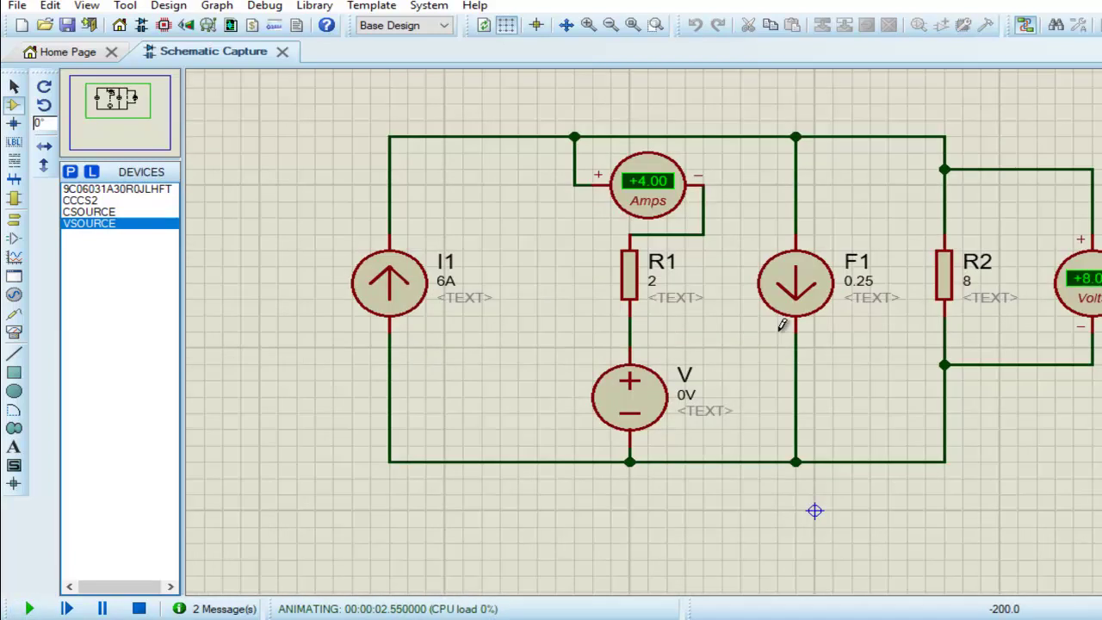
{"action": "left_click", "coordinate": [124, 114]}
{"action": "left_click", "coordinate": [166, 154]}
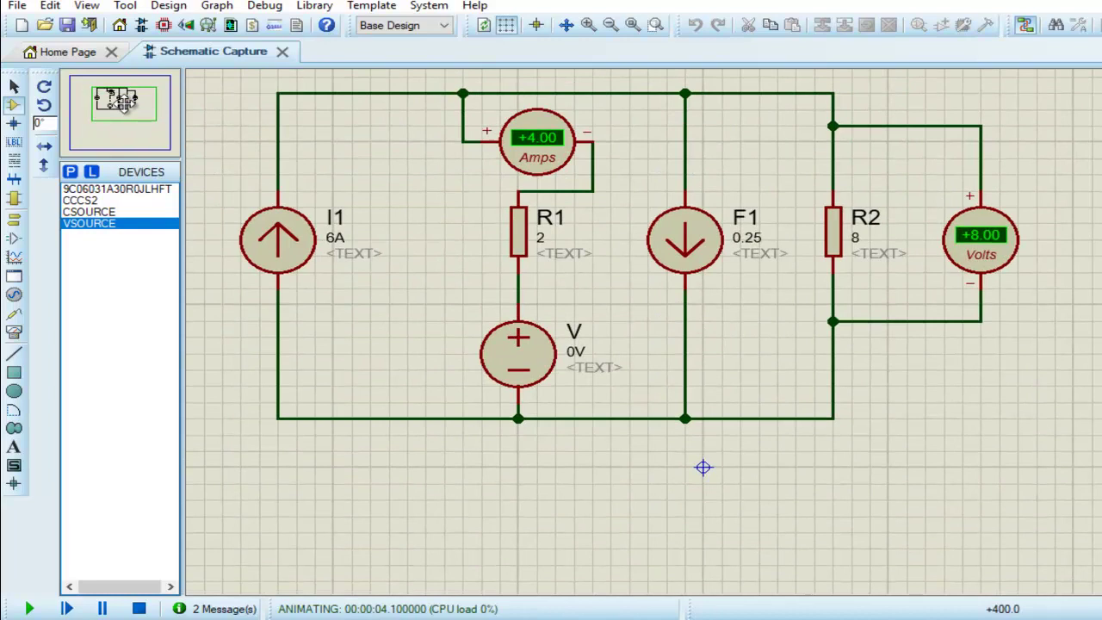
{"action": "left_click_drag", "start_coordinate": [166, 153], "coordinate": [120, 97]}
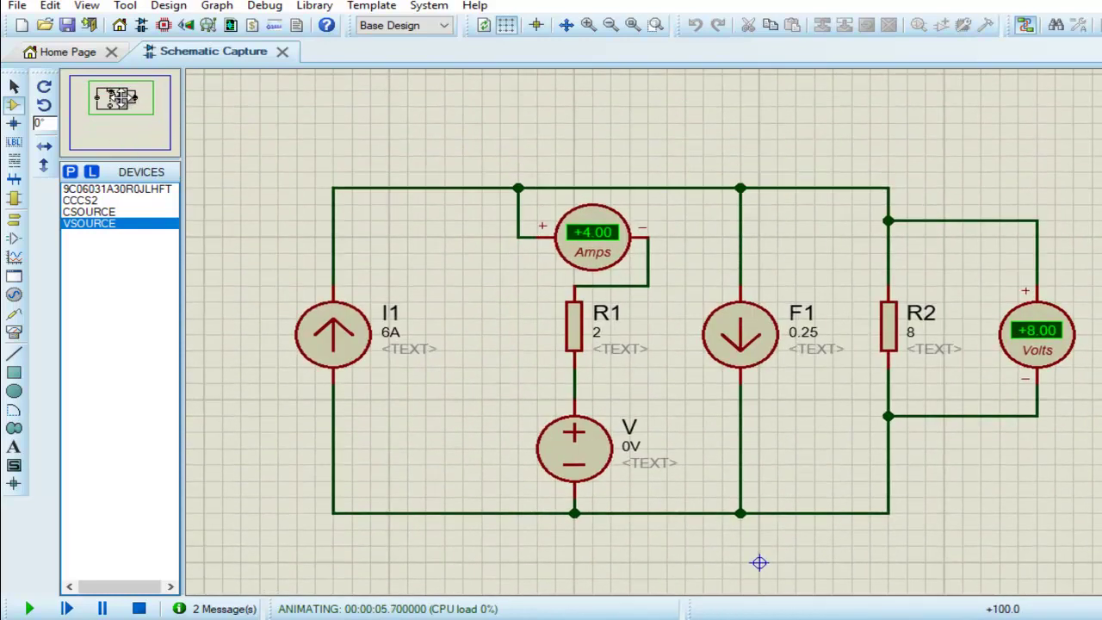